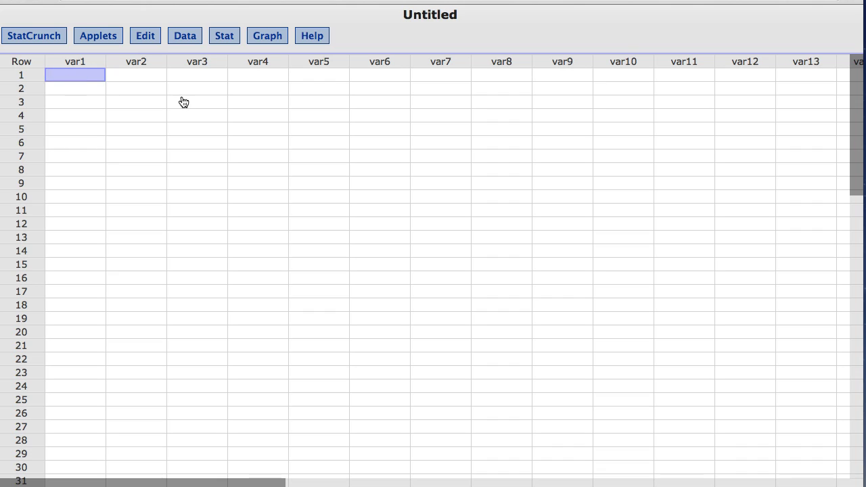
# Open the Two Sample Proportion form that works from summary counts
pyautogui.click(232, 41)
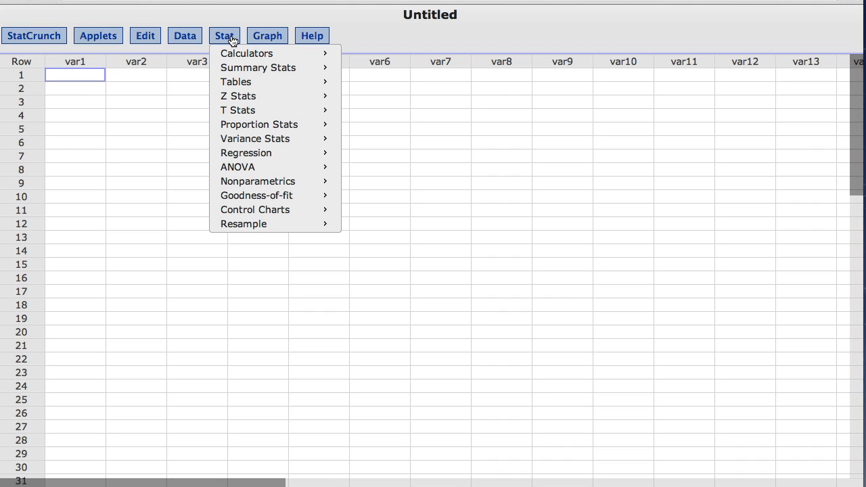
pyautogui.moveTo(260, 124)
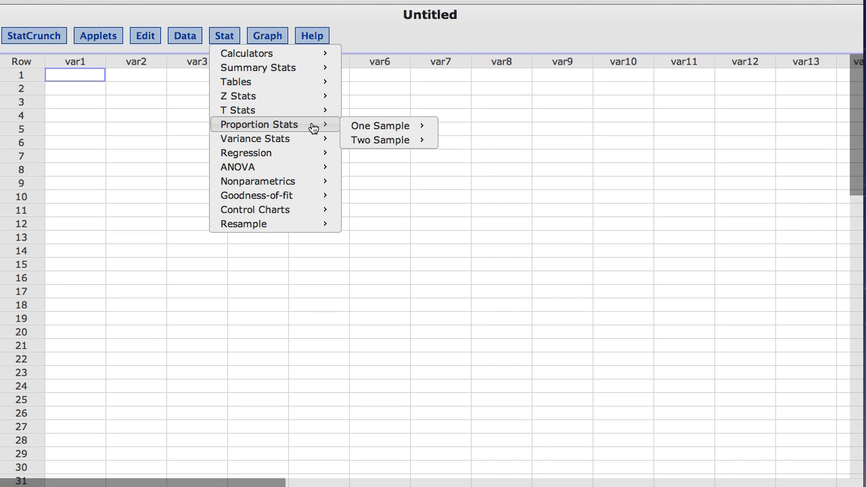
pyautogui.moveTo(380, 141)
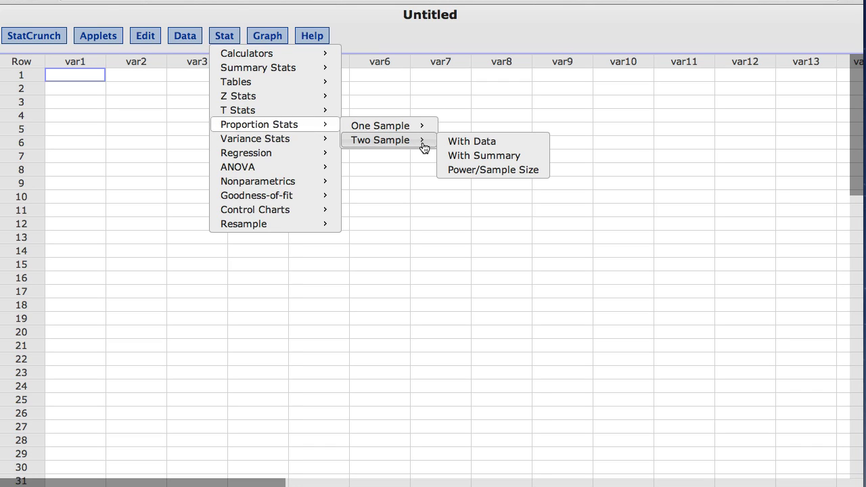
pyautogui.click(527, 158)
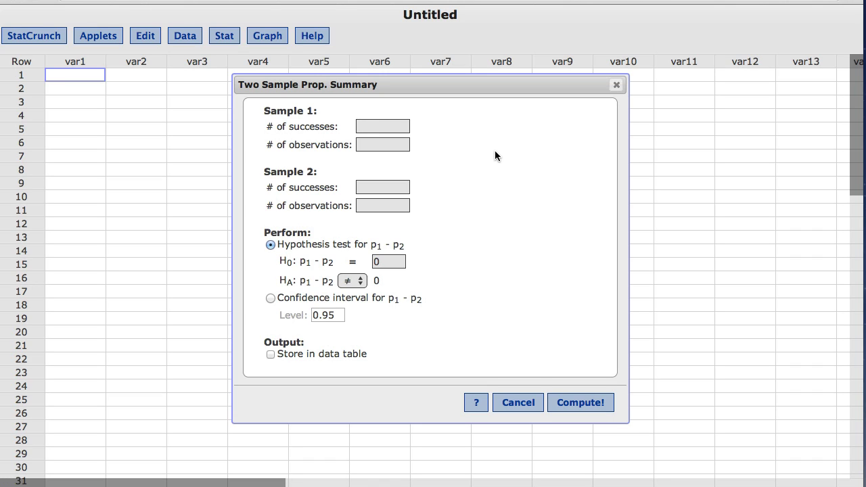
# Enter 208 successes of 945 for sample 1 and 94 of 854 for sample 2
pyautogui.write('208')
pyautogui.click(402, 144)
pyautogui.write('945')
pyautogui.click(371, 186)
pyautogui.write('94')
pyautogui.click(370, 206)
pyautogui.write('854')
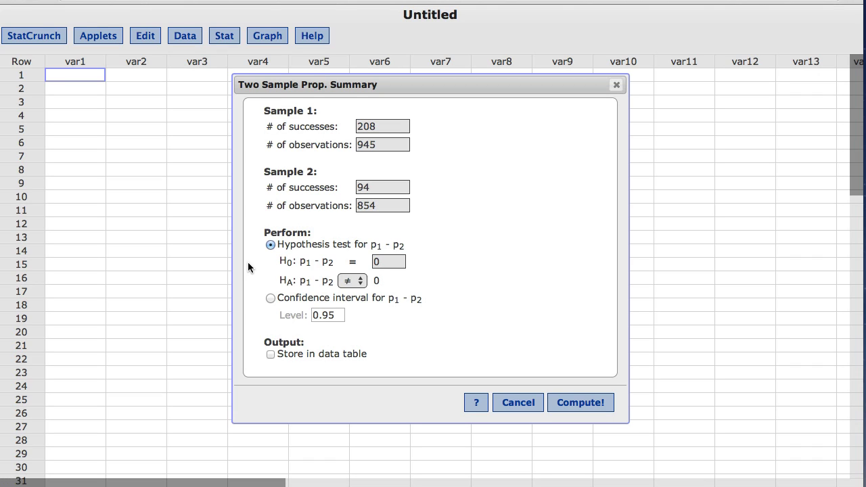
# Keep the alternative hypothesis as two-sided (≠)
pyautogui.click(360, 283)
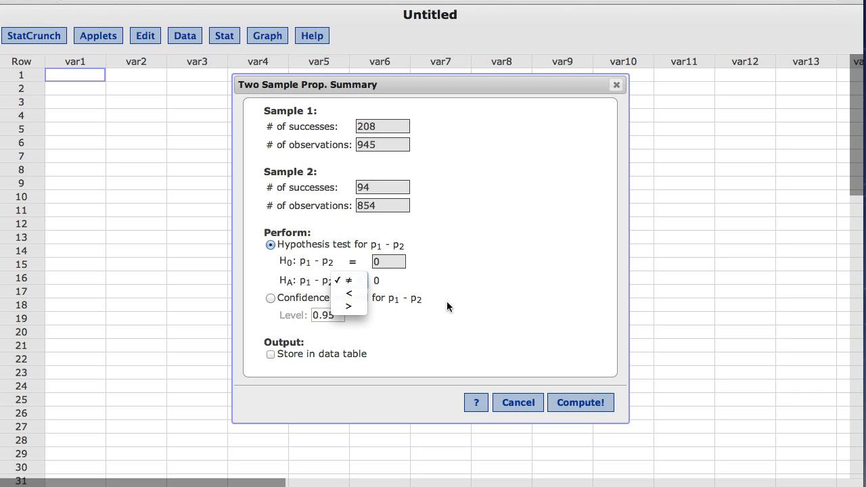
pyautogui.click(512, 315)
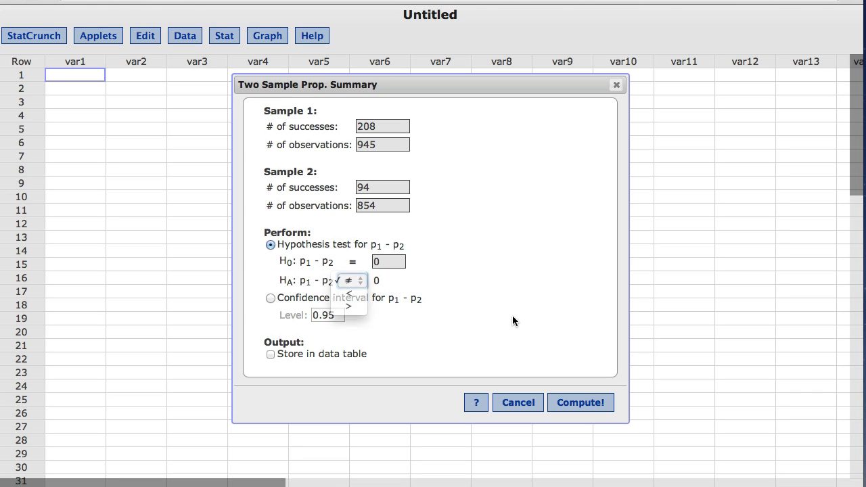
# Compute the test, giving Z-stat 6.24 and P-value below 0.0001
pyautogui.click(589, 404)
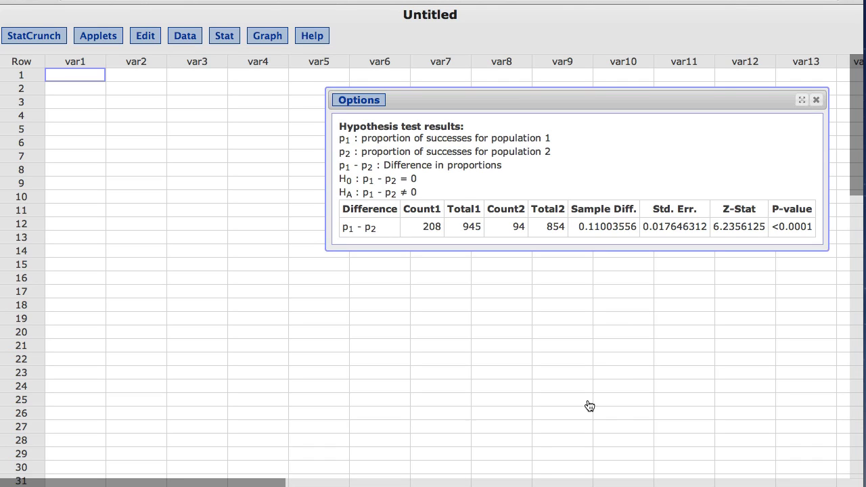
# Edit the settings to a confidence interval for p1 − p2 at level 0.99
pyautogui.click(374, 102)
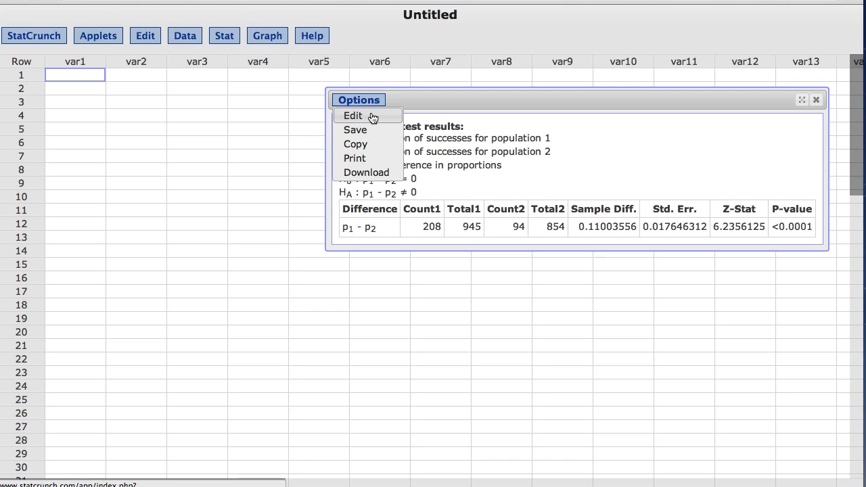
pyautogui.click(373, 118)
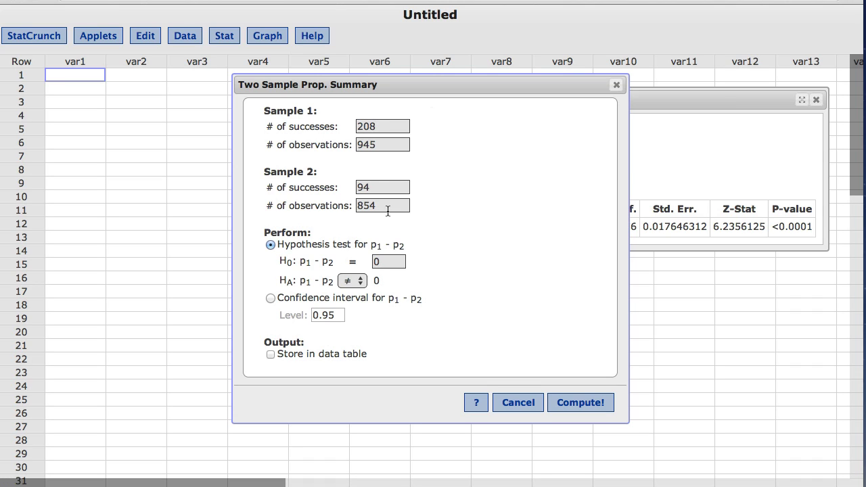
pyautogui.click(270, 298)
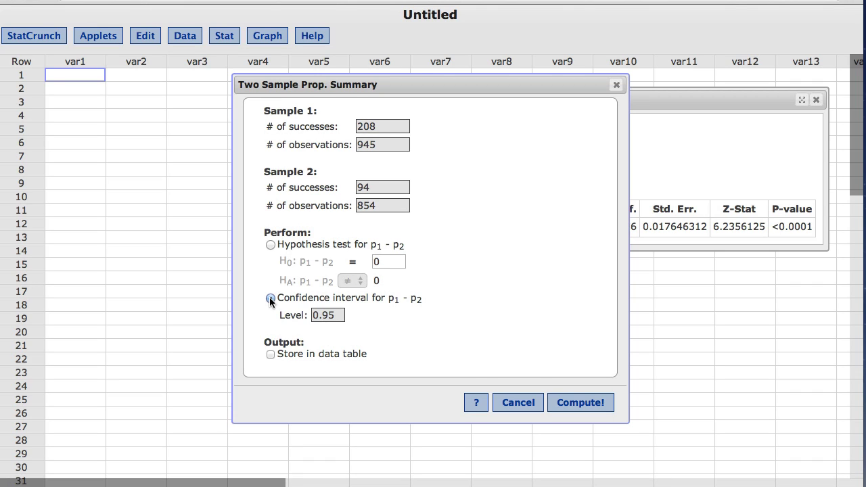
pyautogui.click(337, 313)
pyautogui.press('BackSpace')
pyautogui.write('9')
# Compute the 99% interval, giving limits 0.0657 to 0.1544
pyautogui.click(584, 407)
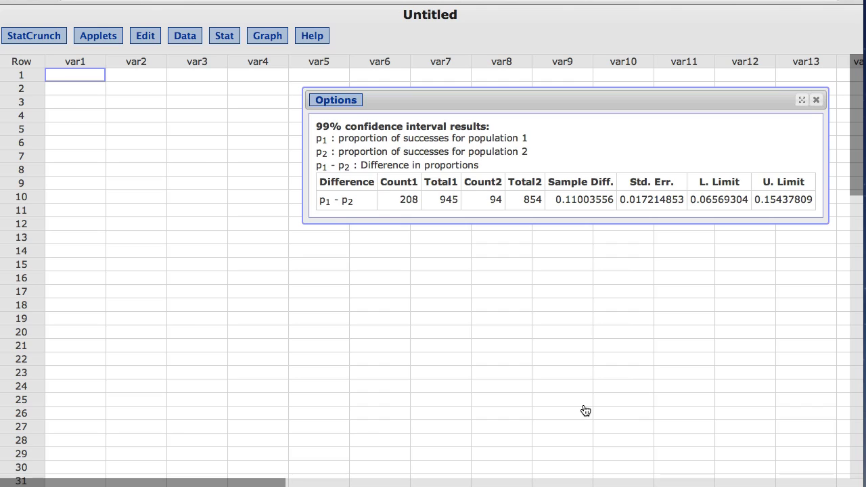